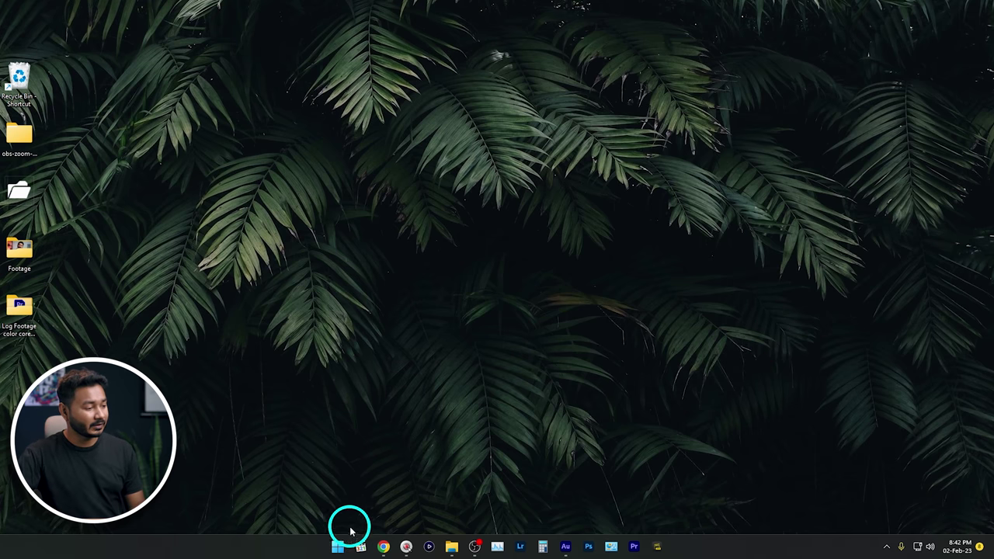
Search Chrome for 'sony catalyst browse' and open Sony's Catalyst Browse product page
left_click(381, 547)
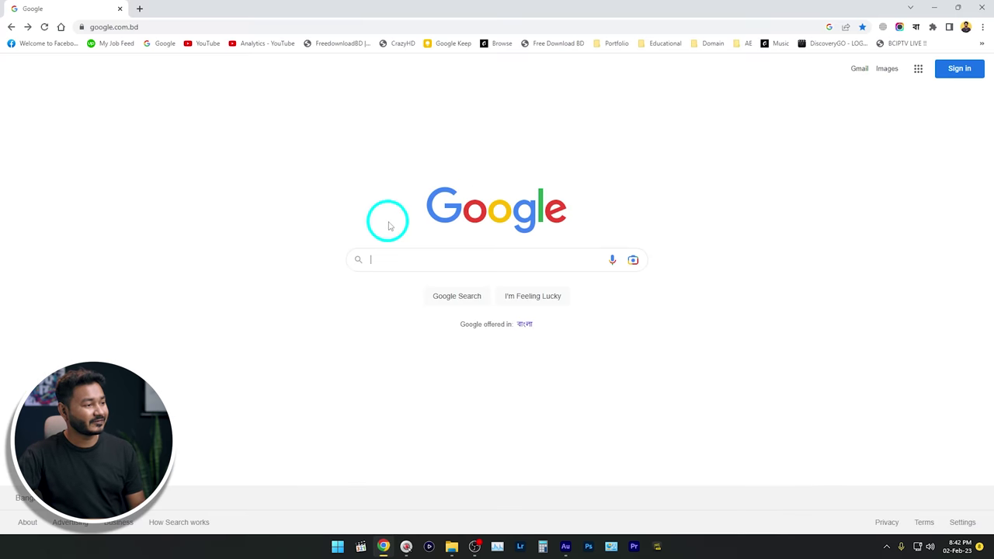
left_click(446, 264)
type("sony cata")
key("Down")
key("Return")
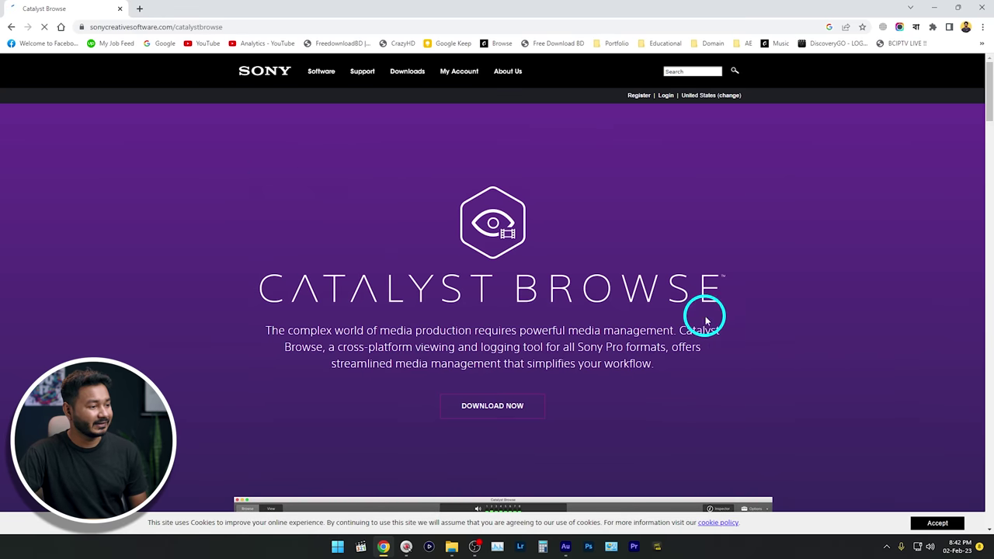
left_click(495, 416)
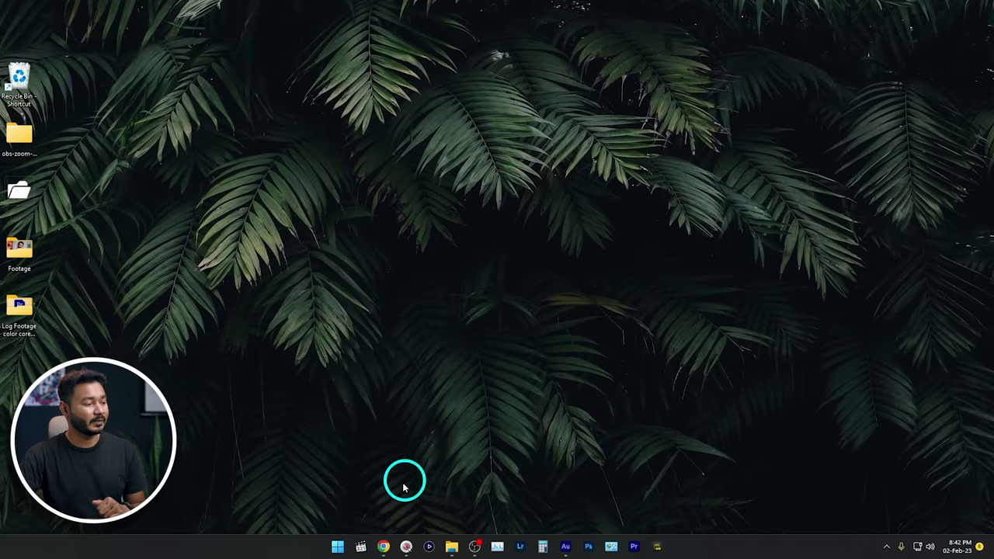
Launch Catalyst Browse via a 'catal' Start search, showing the ZV E10 folder's 80 clips
left_click(338, 547)
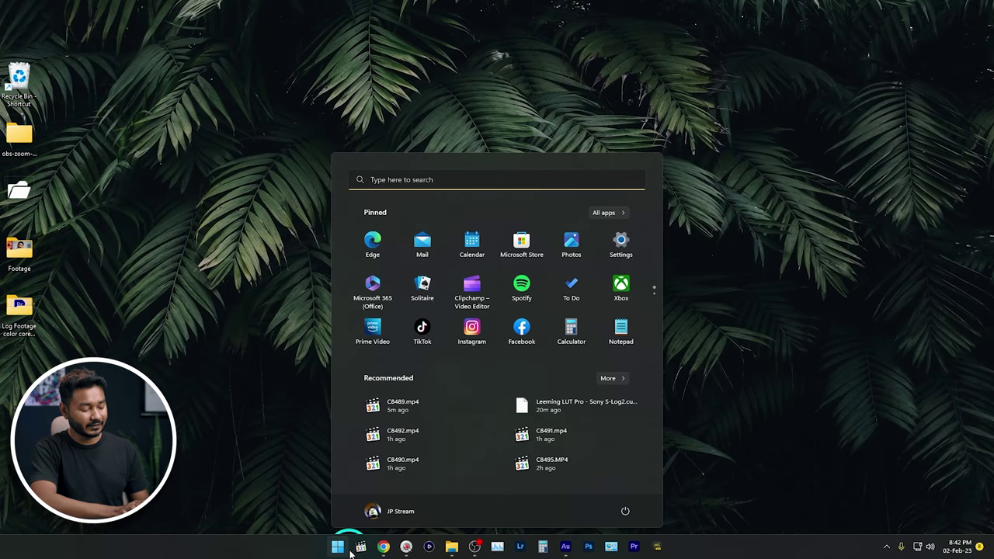
type("catal")
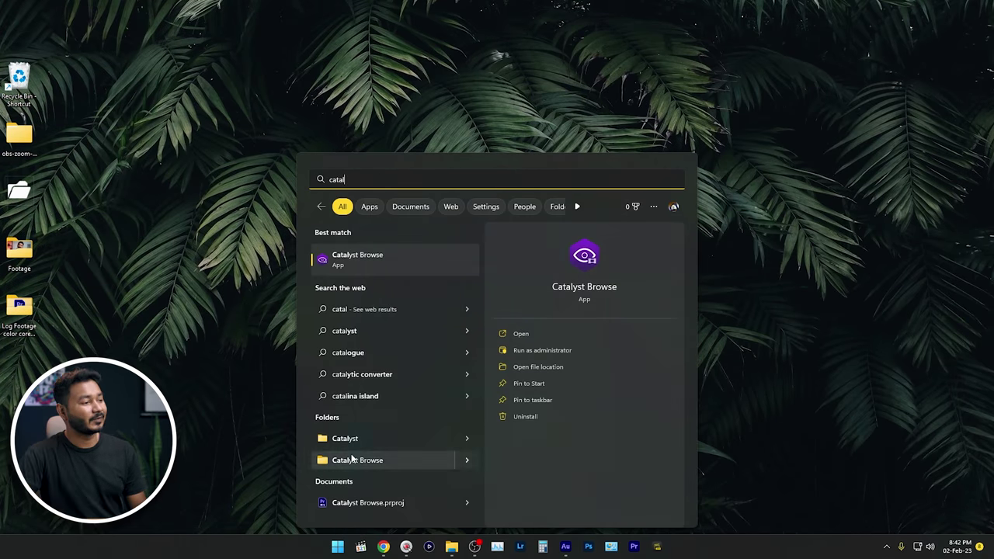
left_click(368, 256)
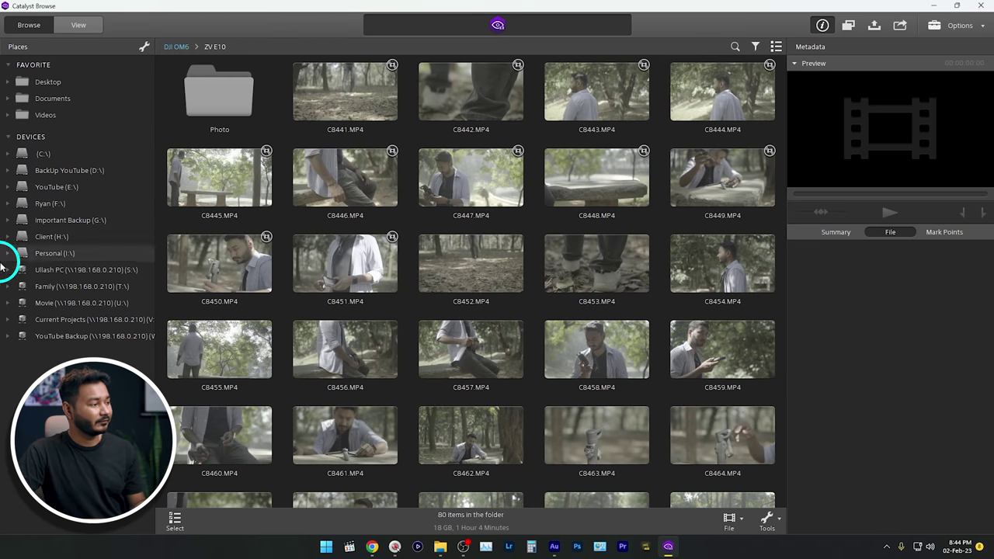
left_click(57, 173)
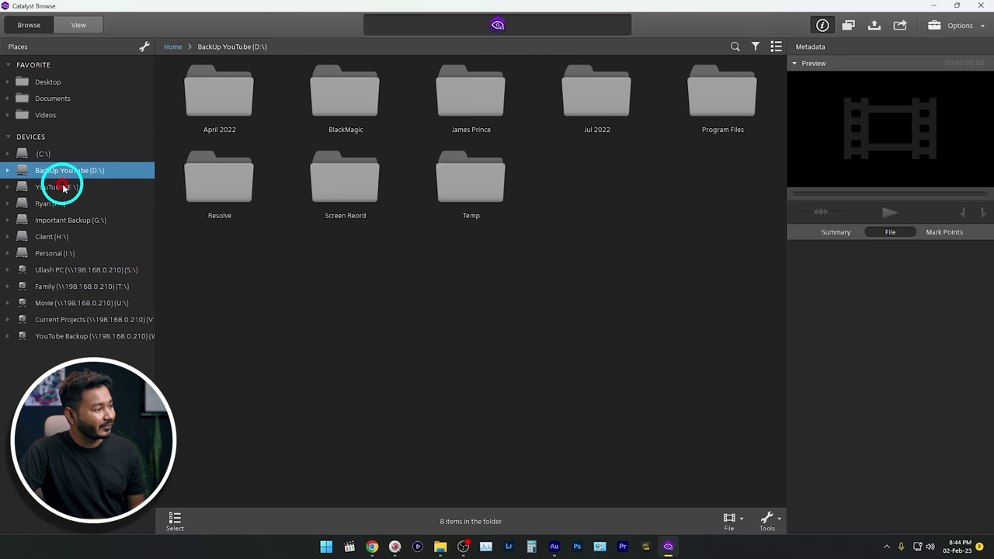
left_click(63, 189)
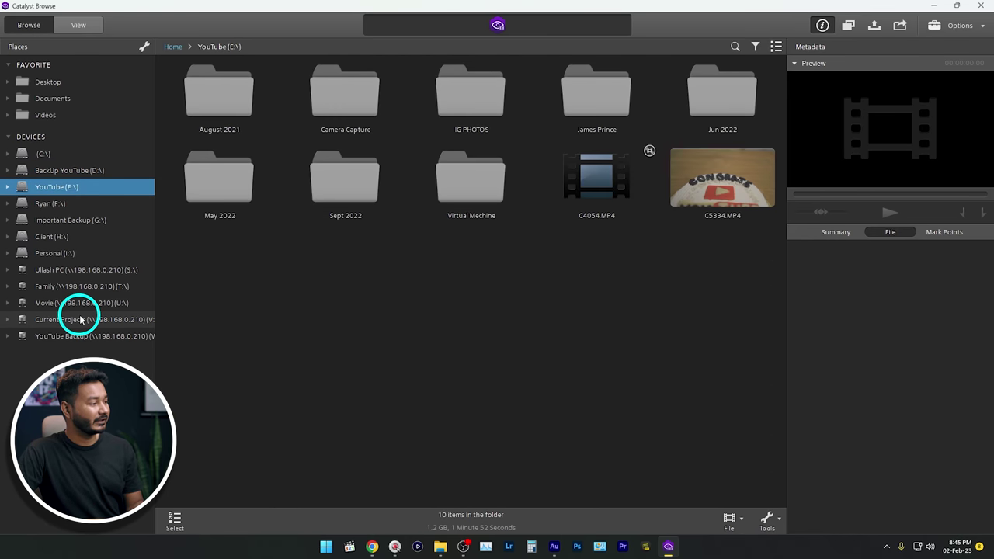
left_click(80, 319)
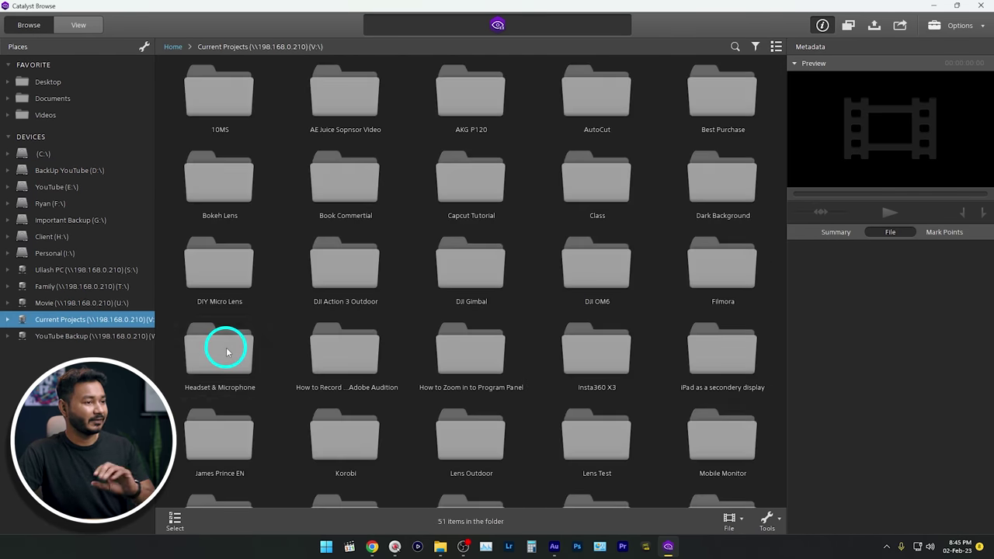
double_click(591, 295)
double_click(250, 99)
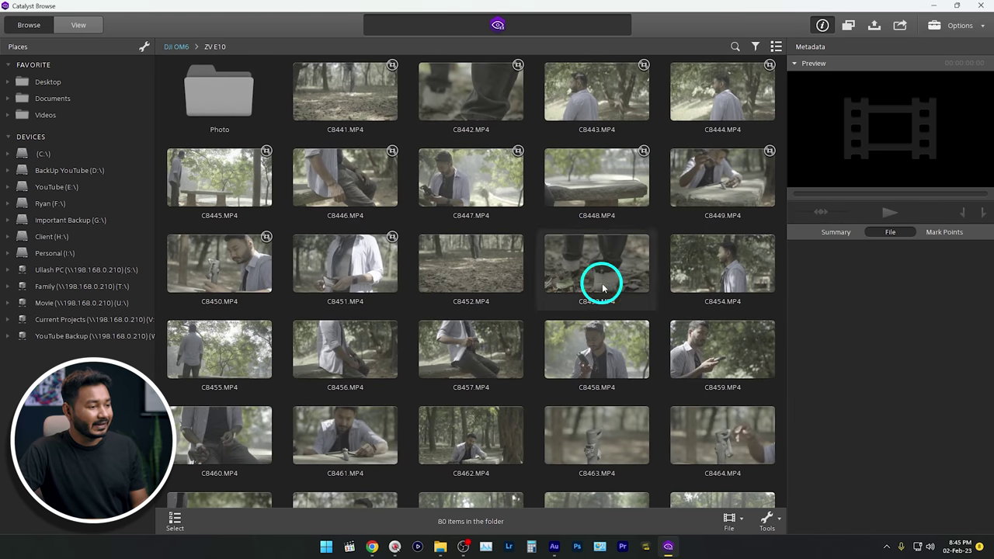
scroll(590, 310, "down", 5)
scroll(580, 329, "up", 5)
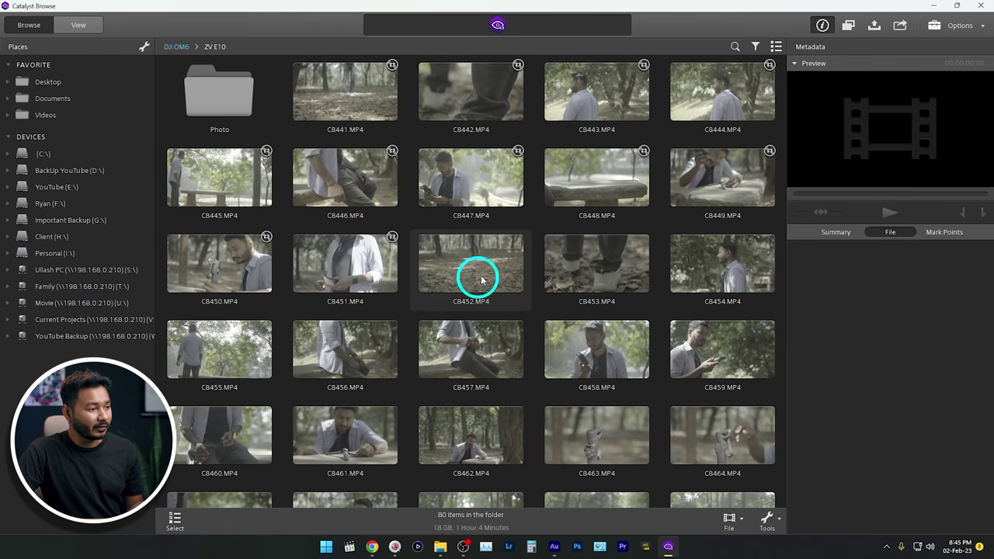
Play and pause clip C8452's preview, then select clip C8441 to view its details
left_click(471, 268)
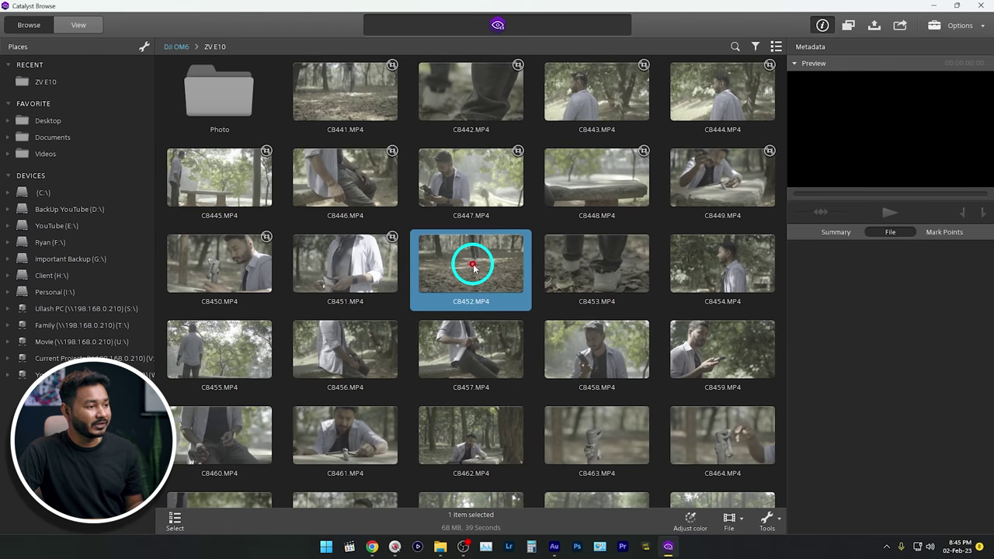
left_click(888, 213)
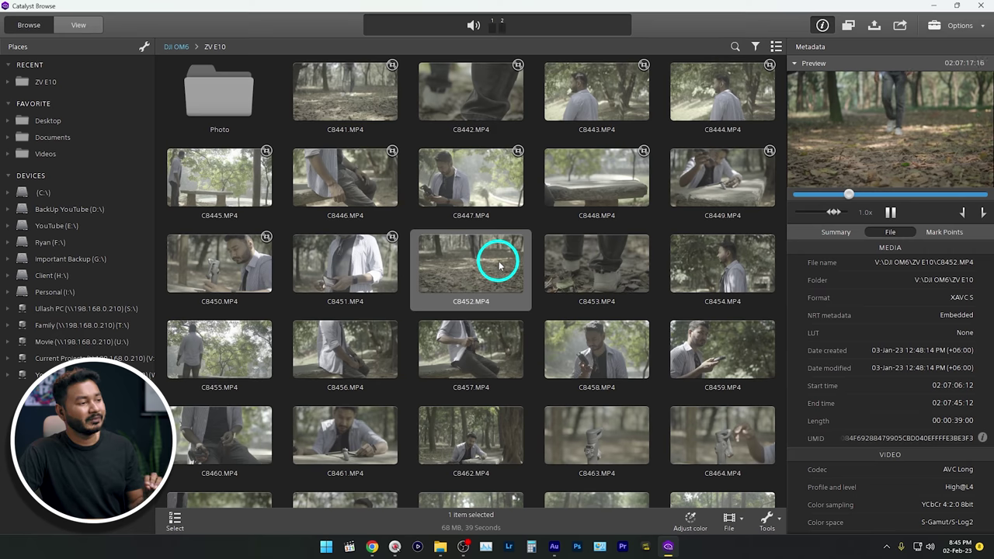
left_click(497, 266)
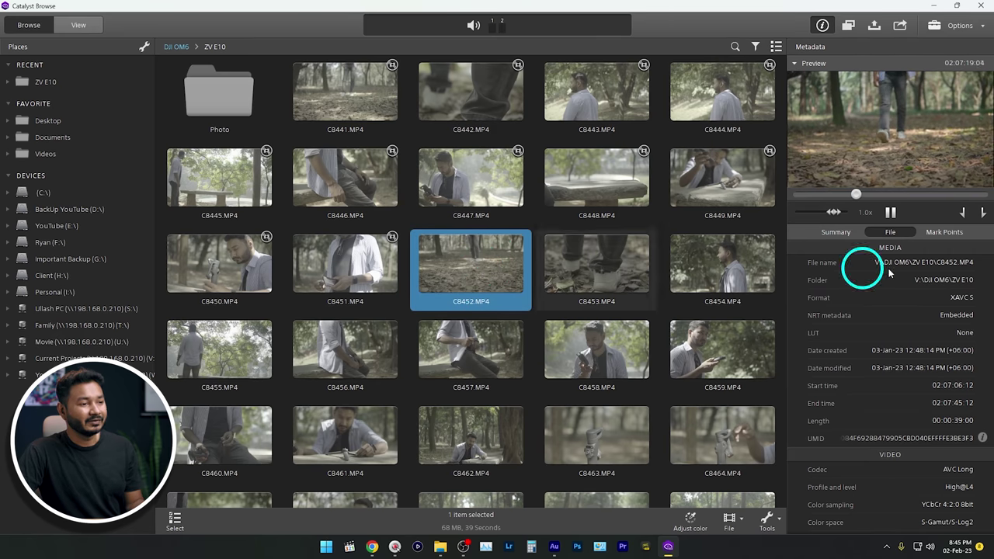
left_click(889, 212)
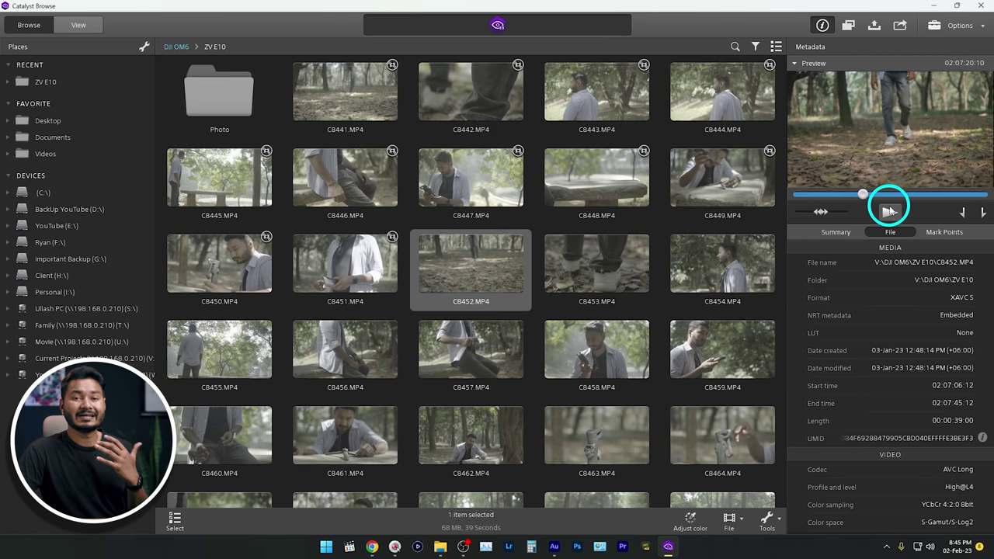
left_click(329, 99)
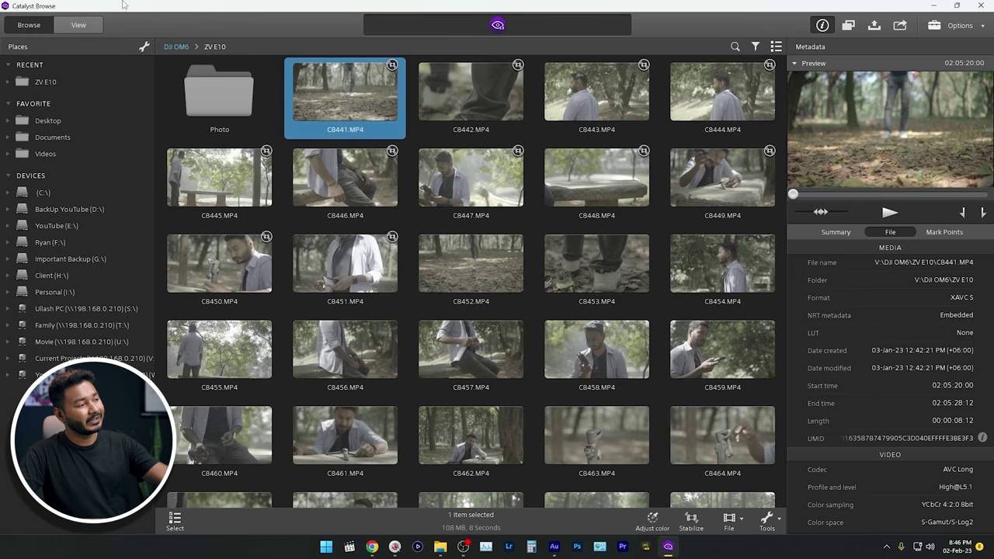
Select clip C8489 and review its preview, skipping ahead partway through
scroll(477, 225, "down", 3)
scroll(501, 267, "down", 3)
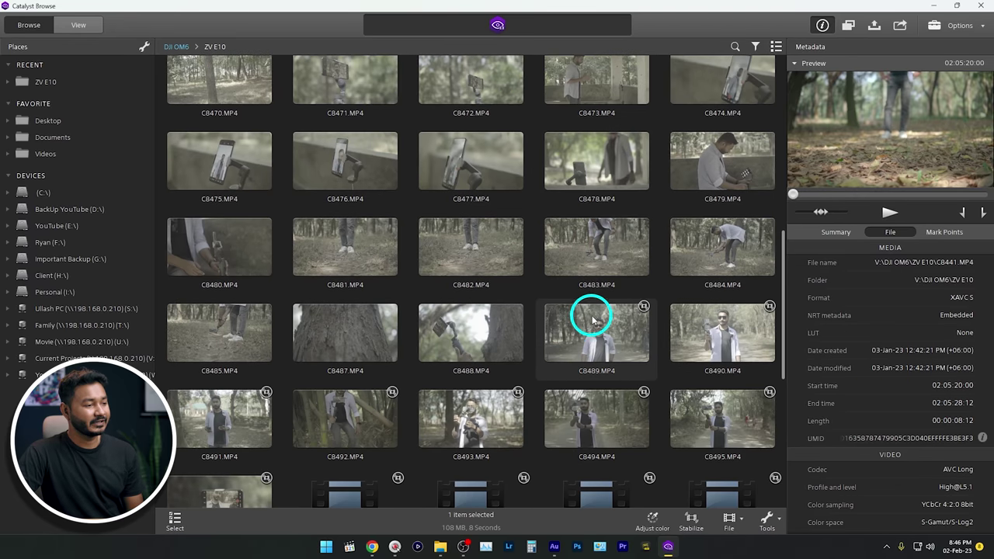
left_click(626, 345)
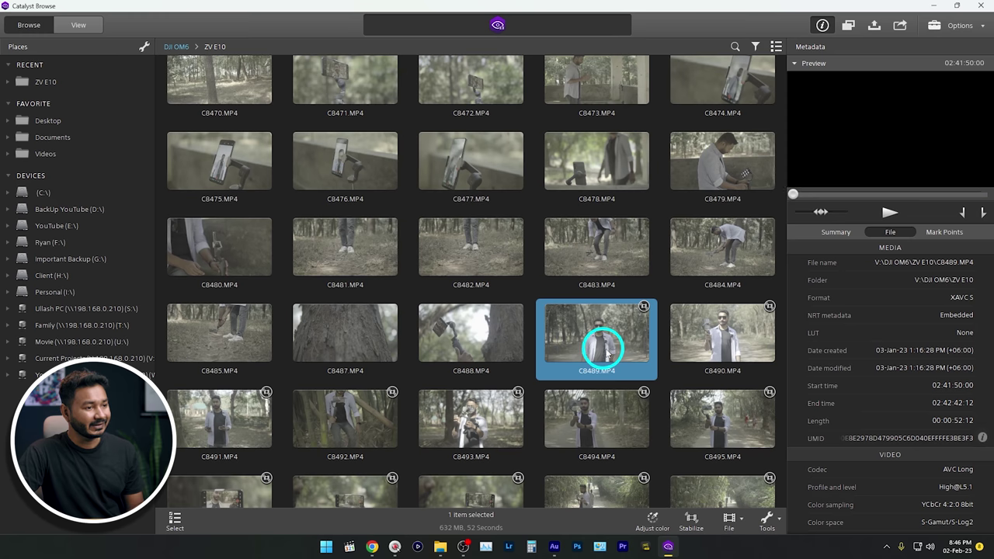
left_click(893, 215)
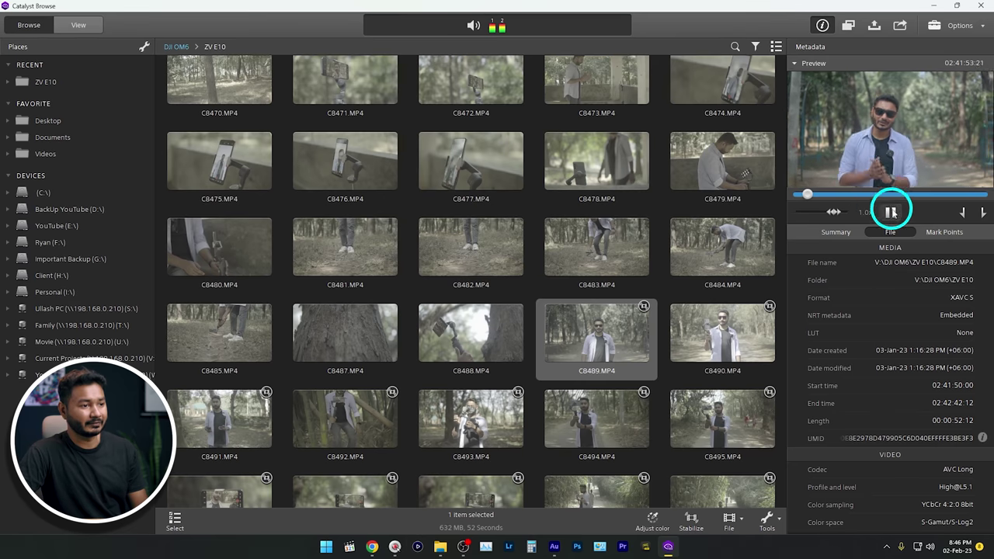
left_click(890, 211)
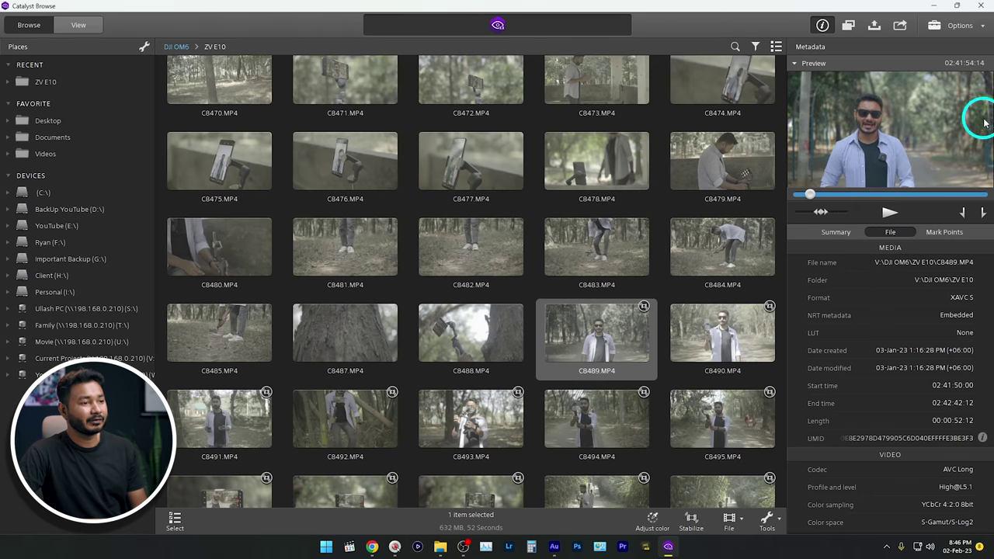
left_click(864, 196)
left_click(888, 212)
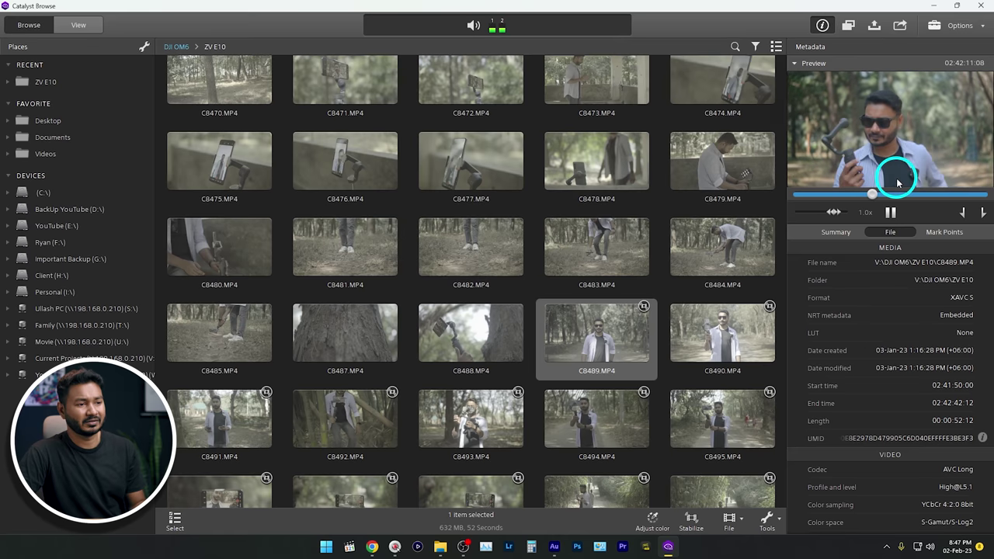
left_click(889, 214)
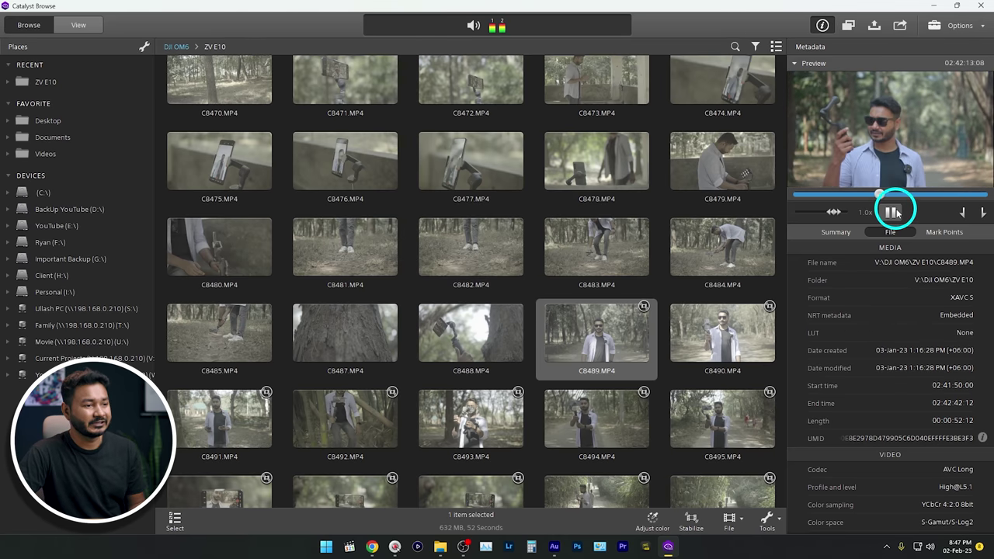
Switch the folder to List view and choose Stabilize clip for the C8489 row
right_click(613, 336)
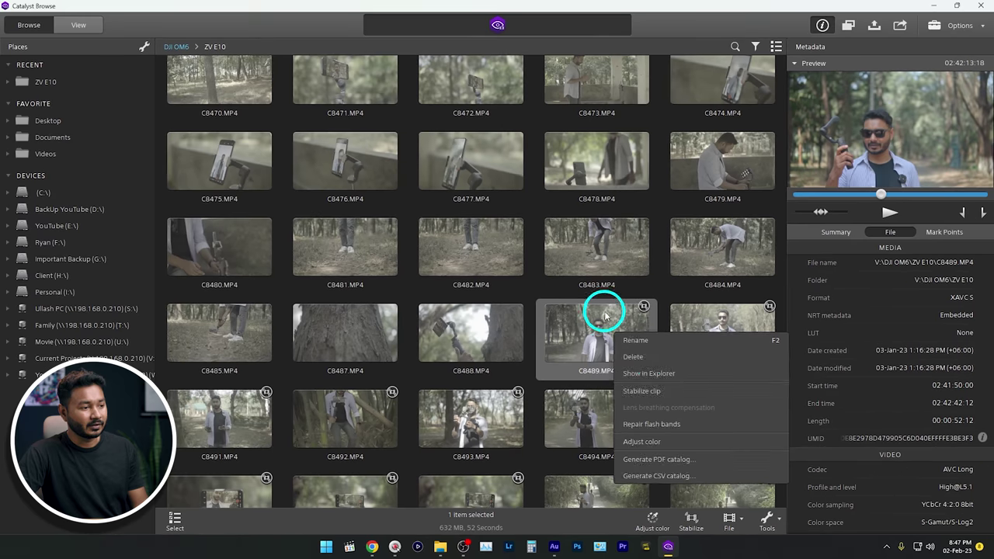
key("Escape")
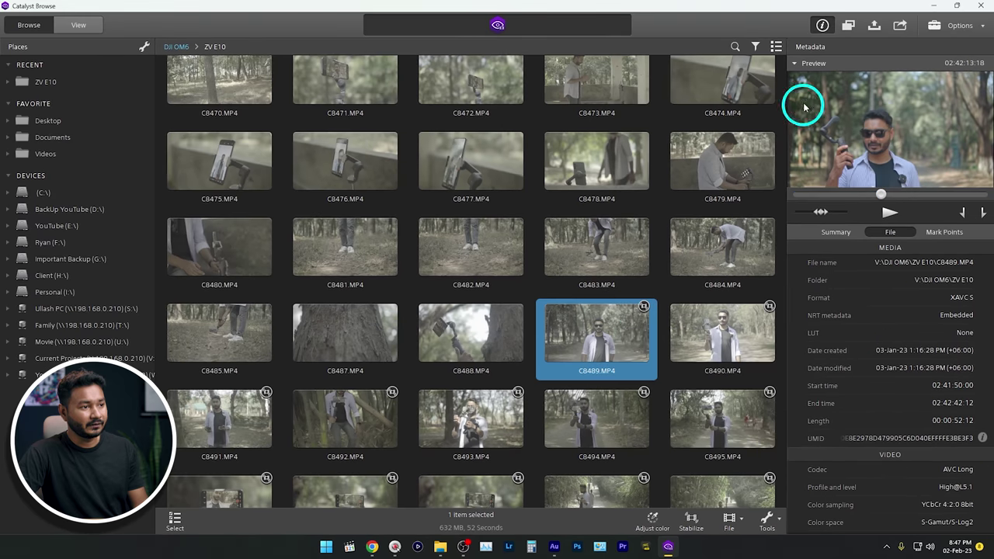
left_click(775, 48)
scroll(378, 379, "down", 3)
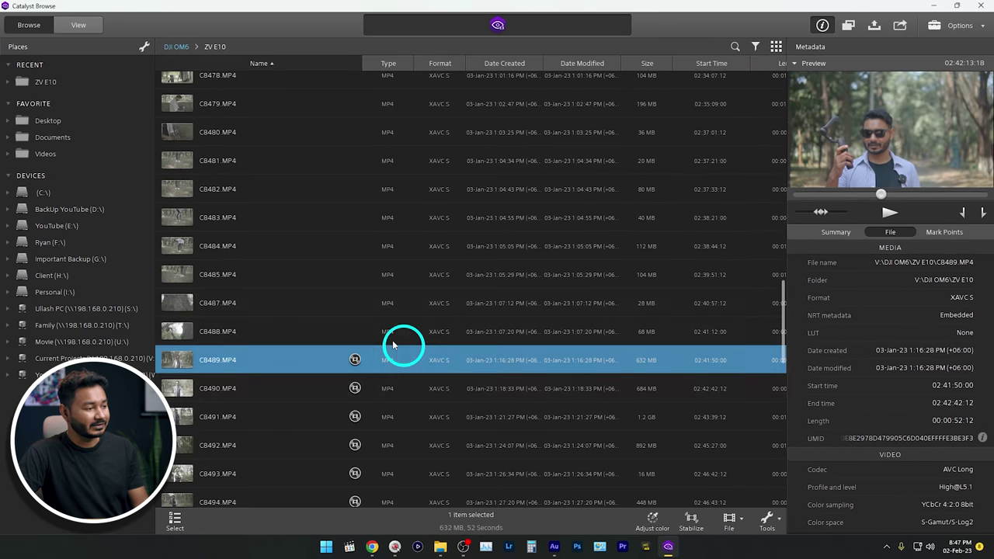
right_click(322, 365)
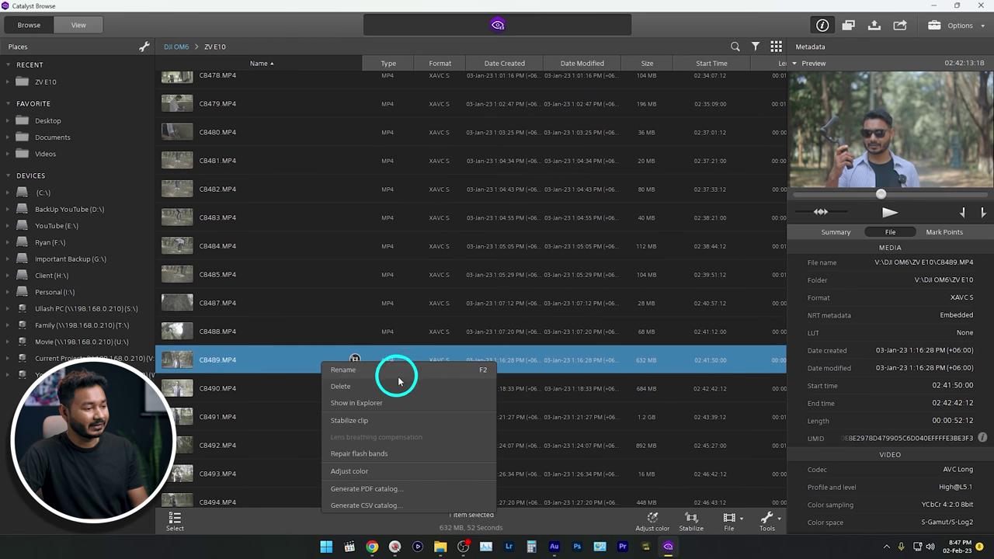
left_click(372, 423)
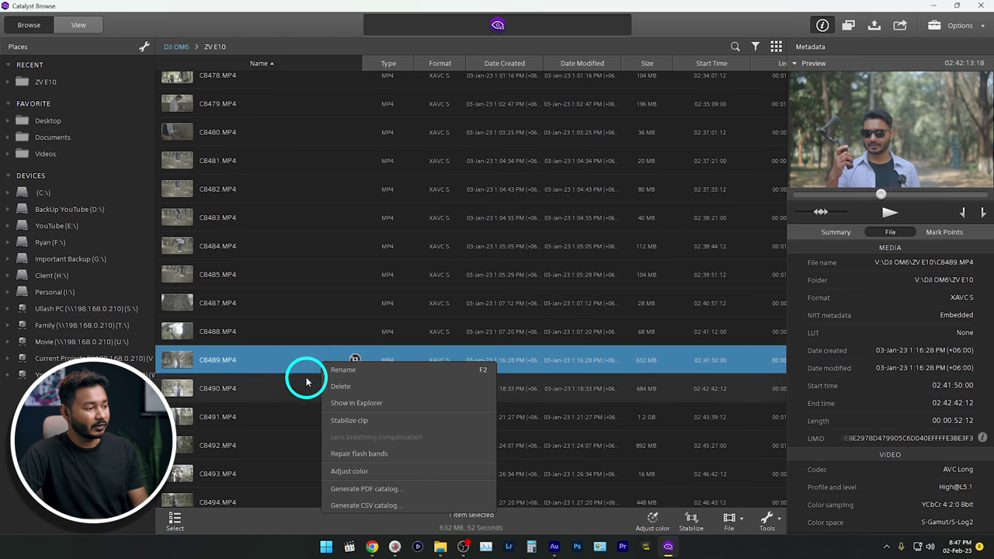
In C8489's Correct view, try Before and After previews, settle on 2 Up, and run Analyze
left_click(693, 519)
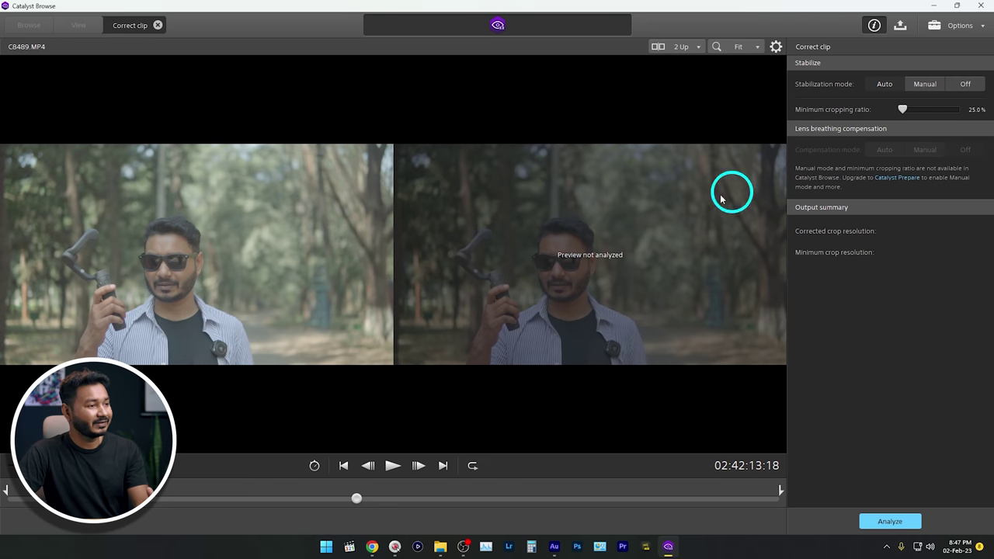
left_click(681, 48)
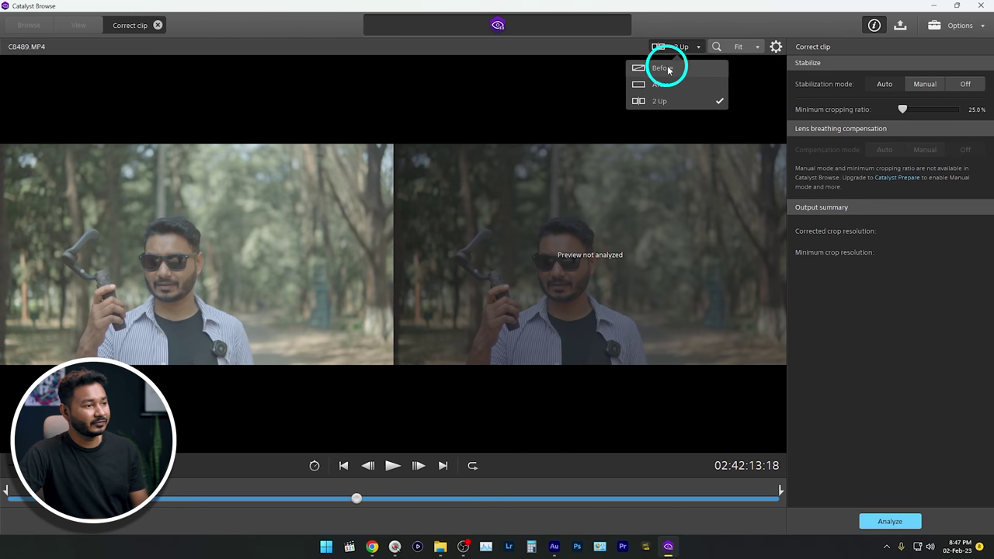
left_click(664, 68)
left_click(695, 51)
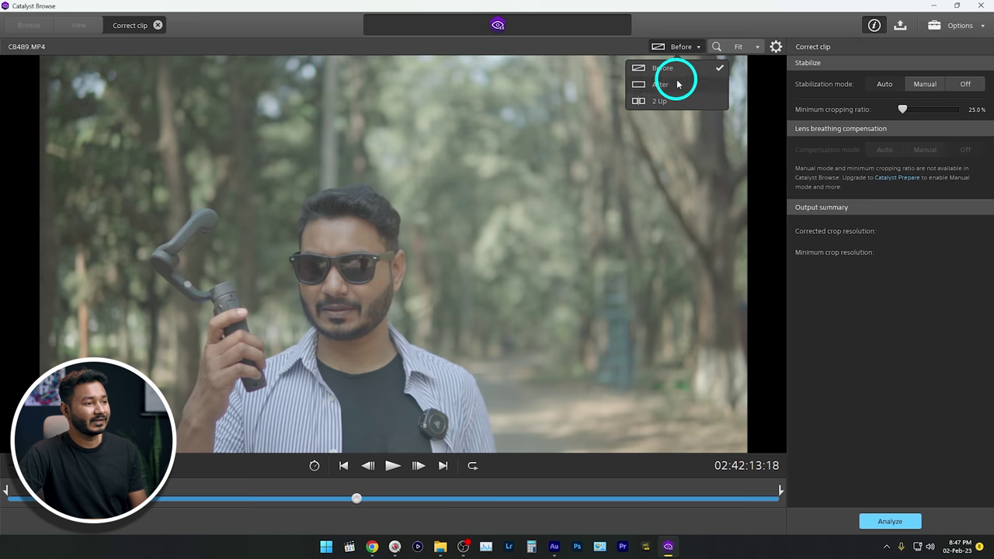
left_click(677, 82)
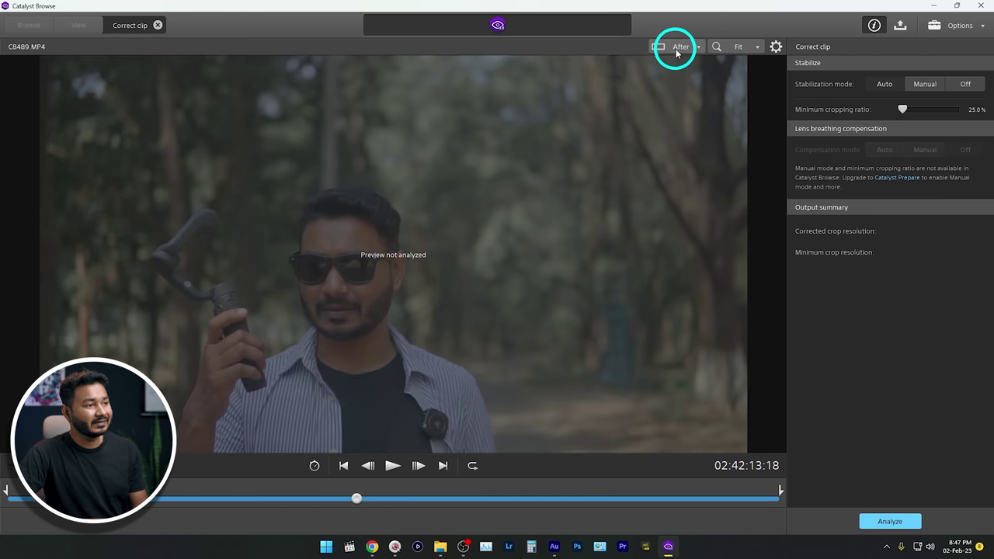
left_click(676, 49)
left_click(662, 67)
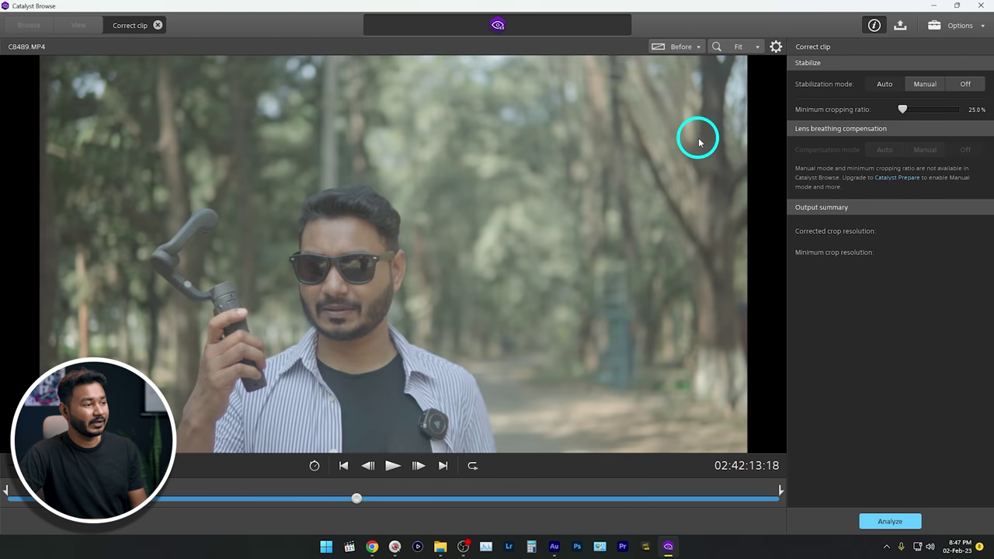
left_click(673, 45)
left_click(670, 100)
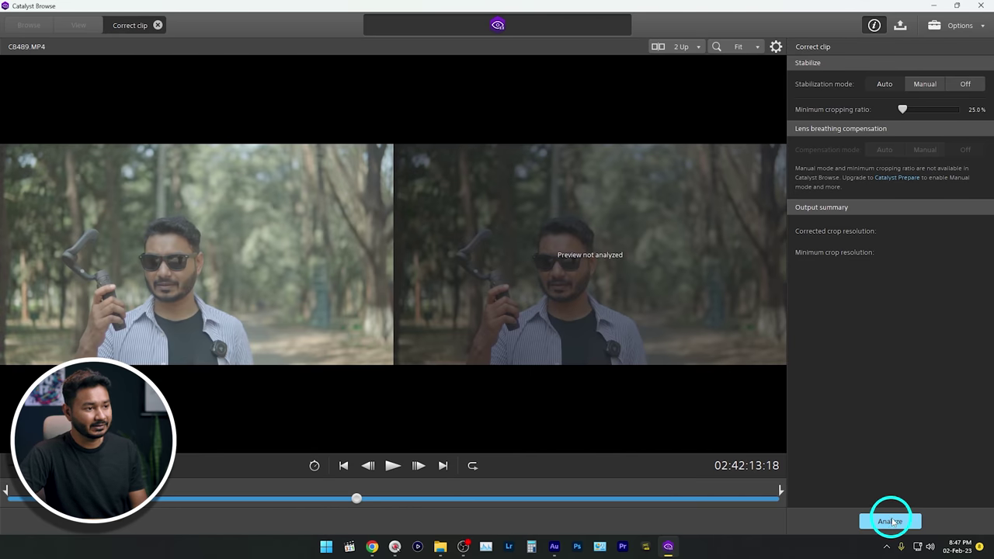
left_click(890, 521)
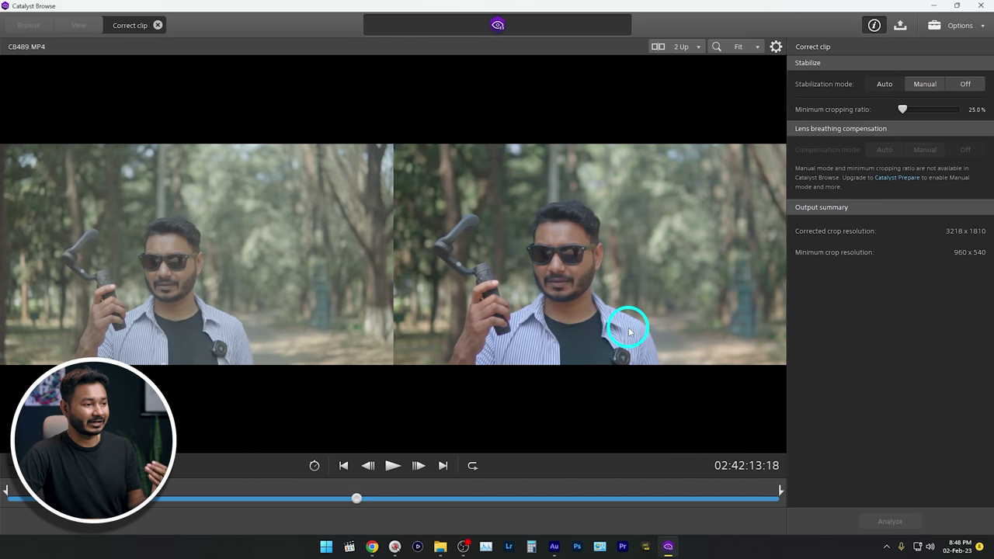
Preview the analyzed clip, then set stabilization mode to Manual at 83.8% cropping ratio
left_click(394, 465)
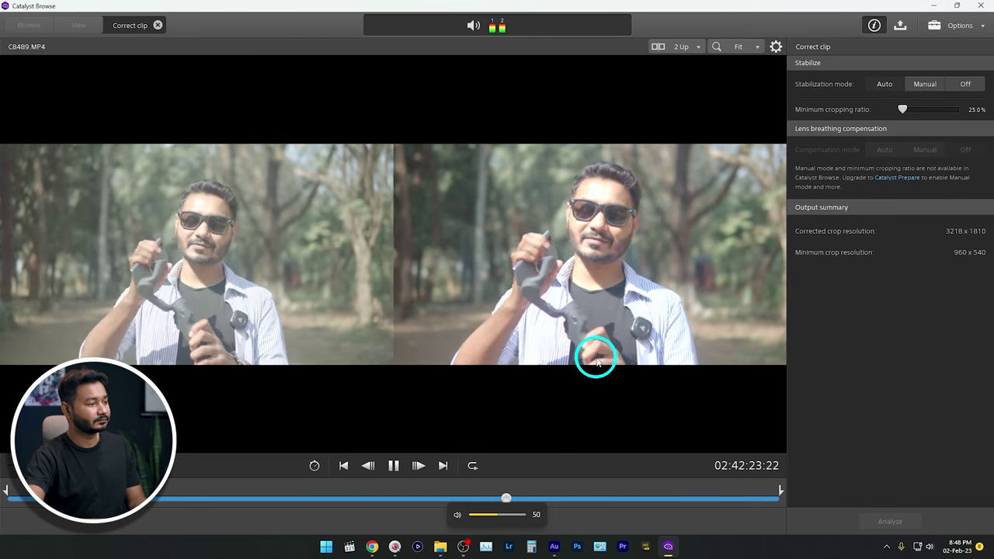
key("space")
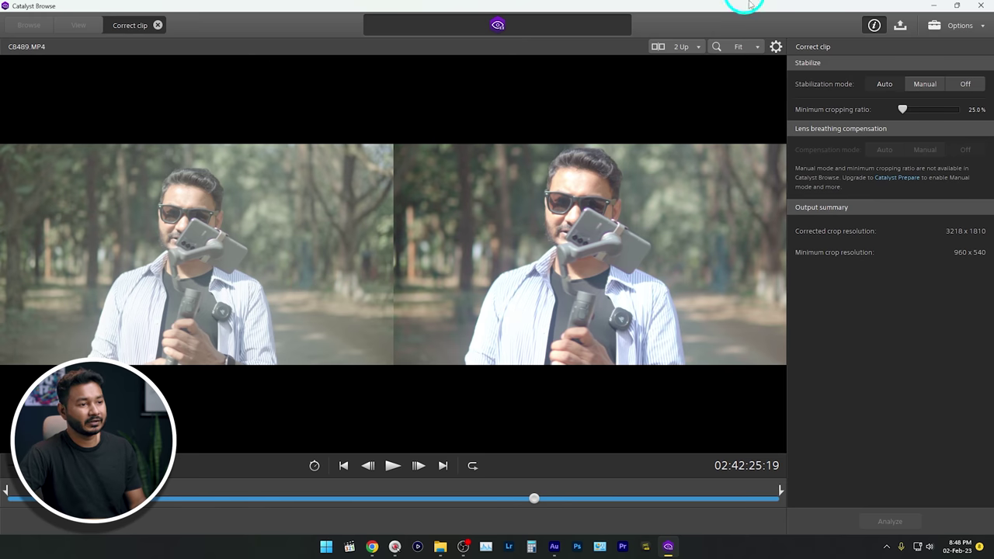
left_click(924, 85)
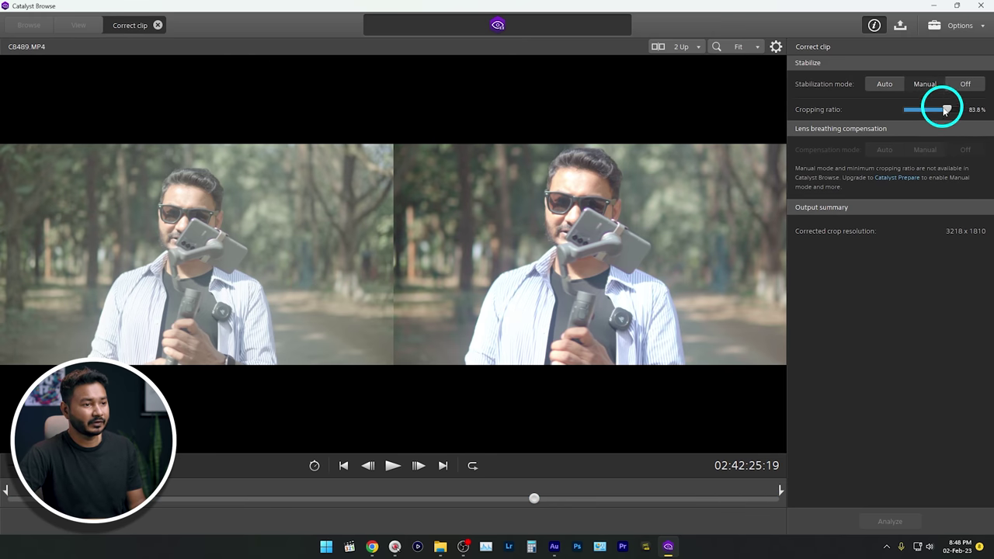
Drag the cropping ratio to 88.4% (3395 x 1910 crop) and play the comparison to review
left_click_drag(946, 112, 900, 117)
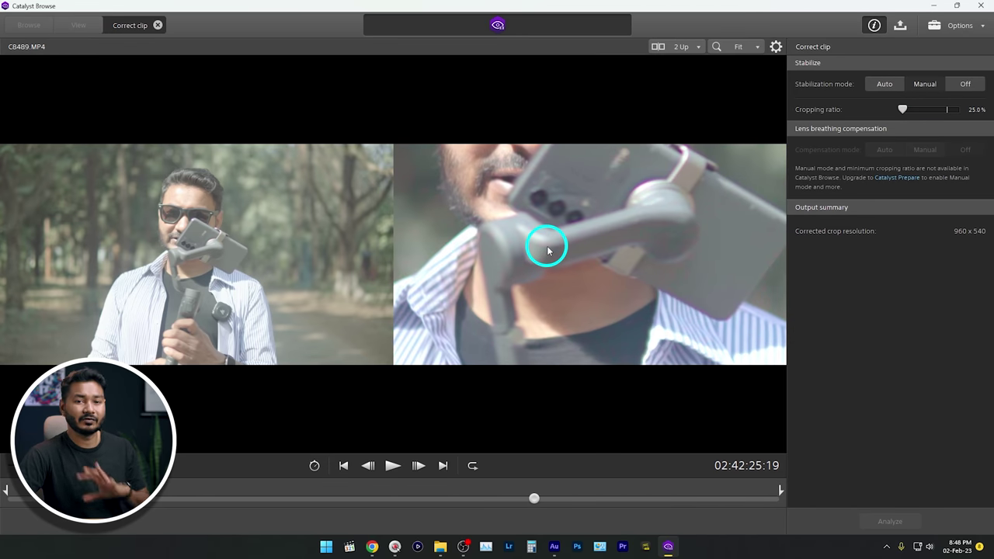
left_click_drag(902, 114, 954, 112)
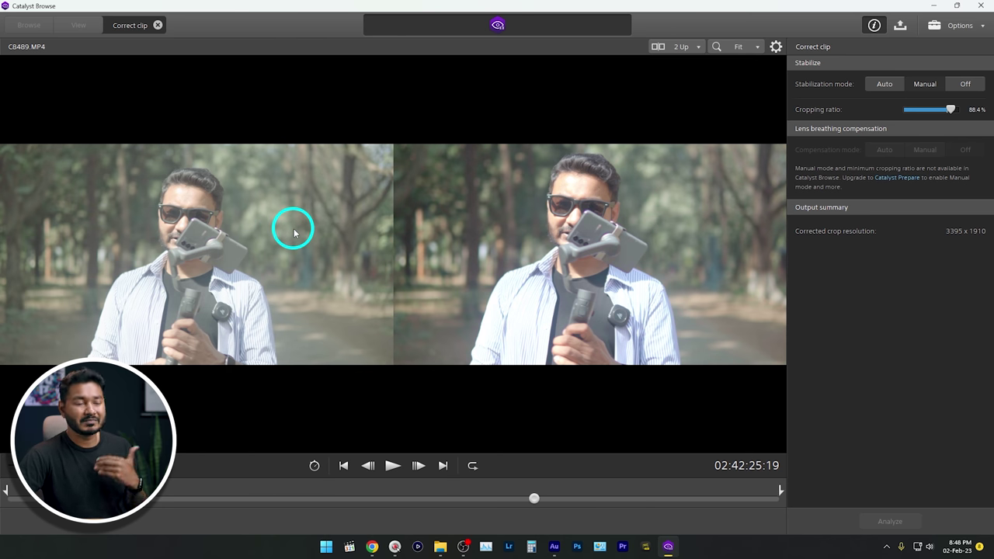
left_click(394, 465)
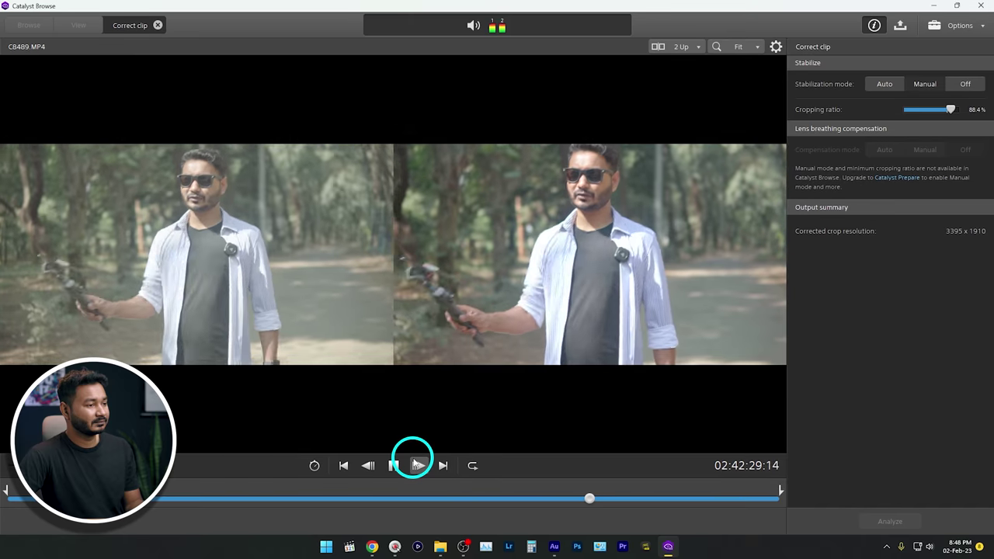
left_click(398, 468)
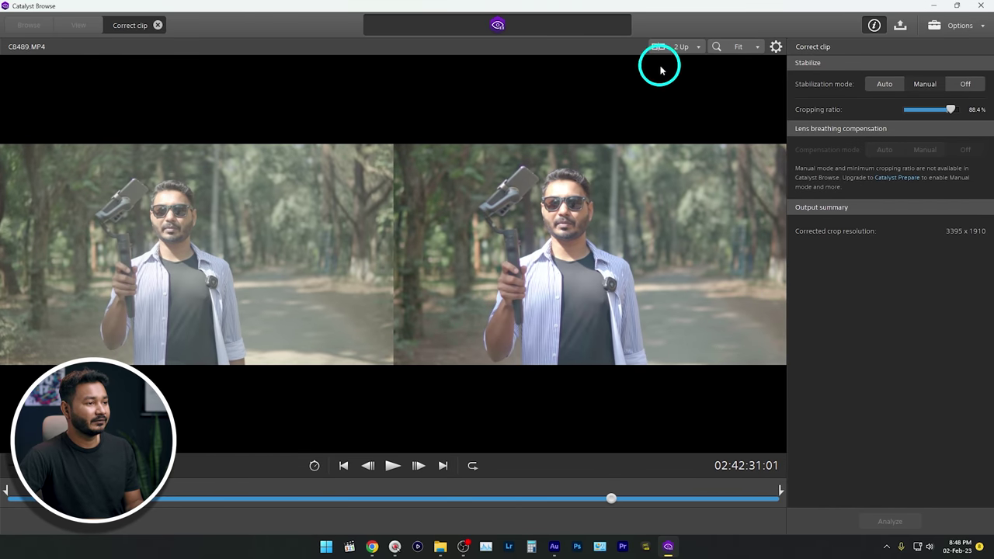
Show only the Before view and play the original clip from near its start
left_click(680, 46)
left_click(666, 102)
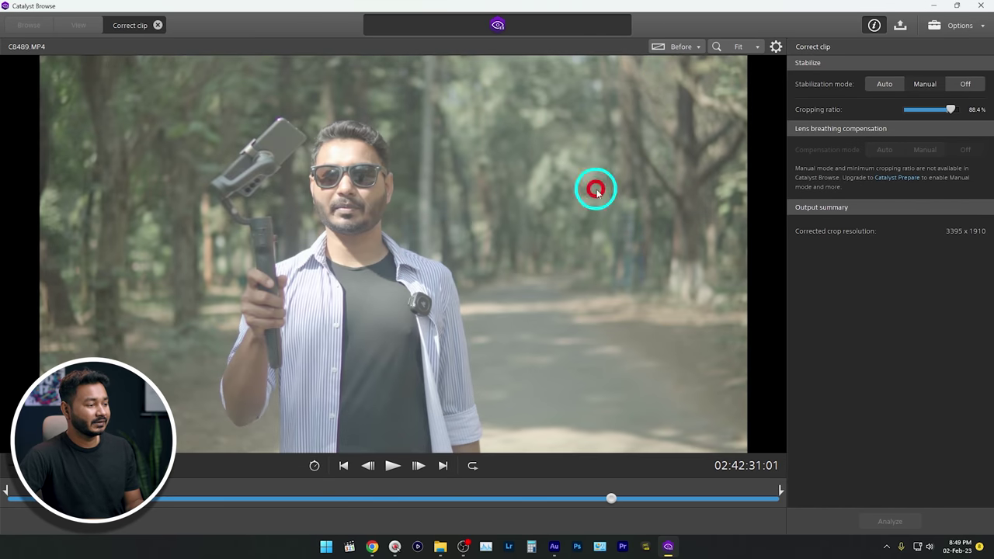
left_click(219, 499)
left_click(392, 465)
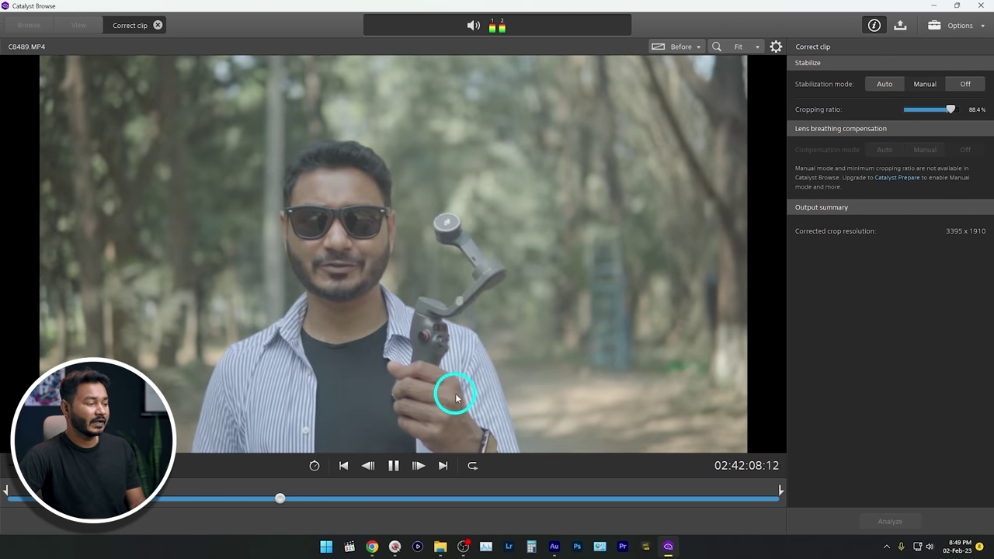
key("space")
left_click(177, 498)
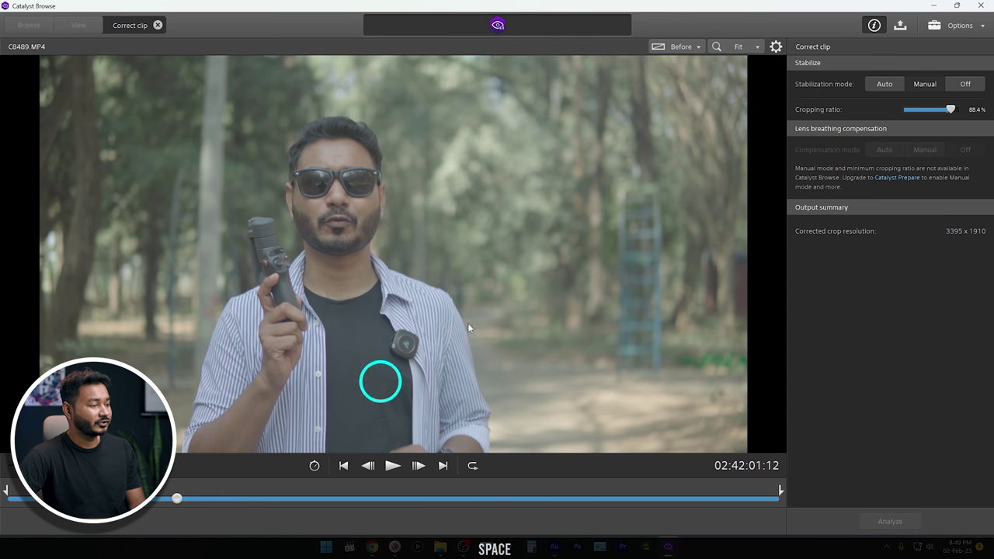
Show only the After view and play the stabilized clip, pausing with Space
left_click(678, 47)
left_click(676, 83)
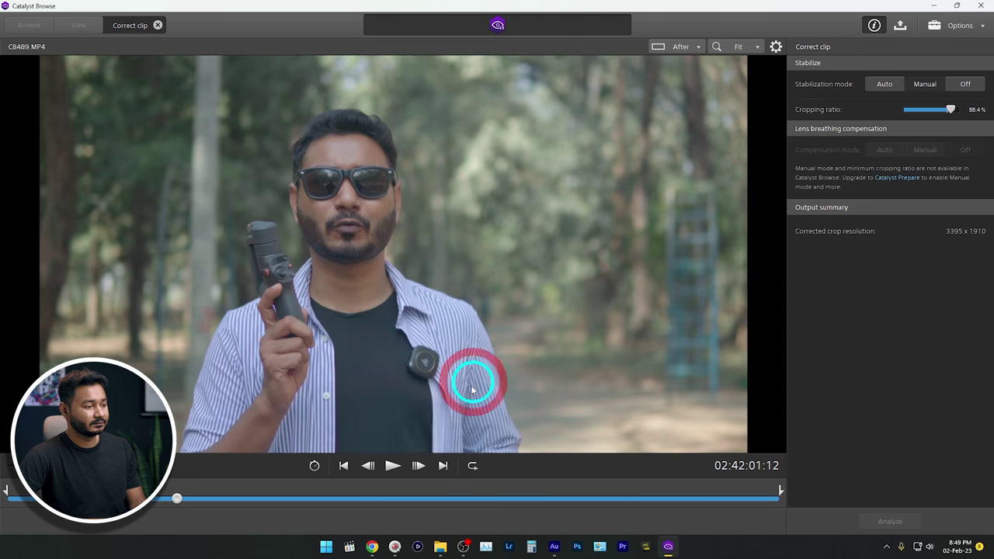
left_click(399, 467)
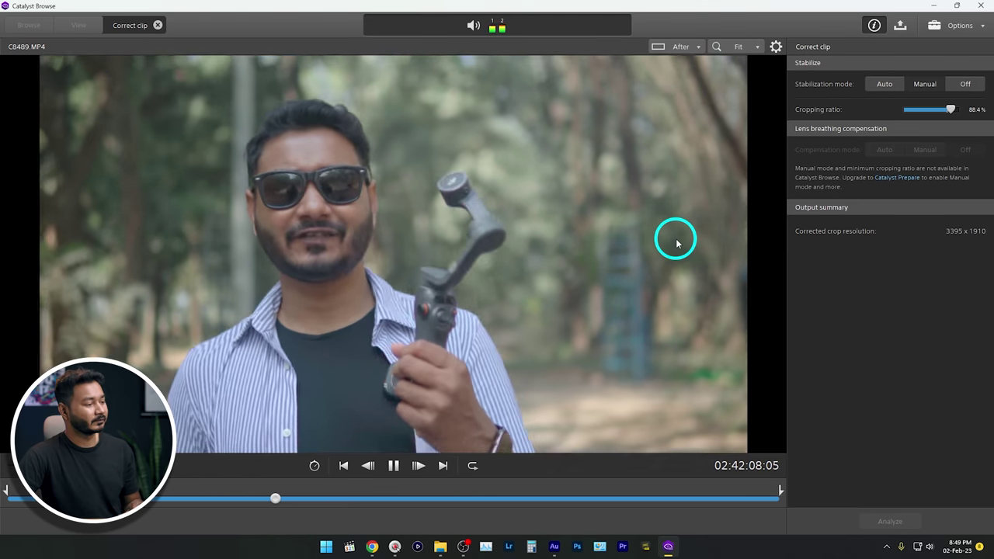
key("space")
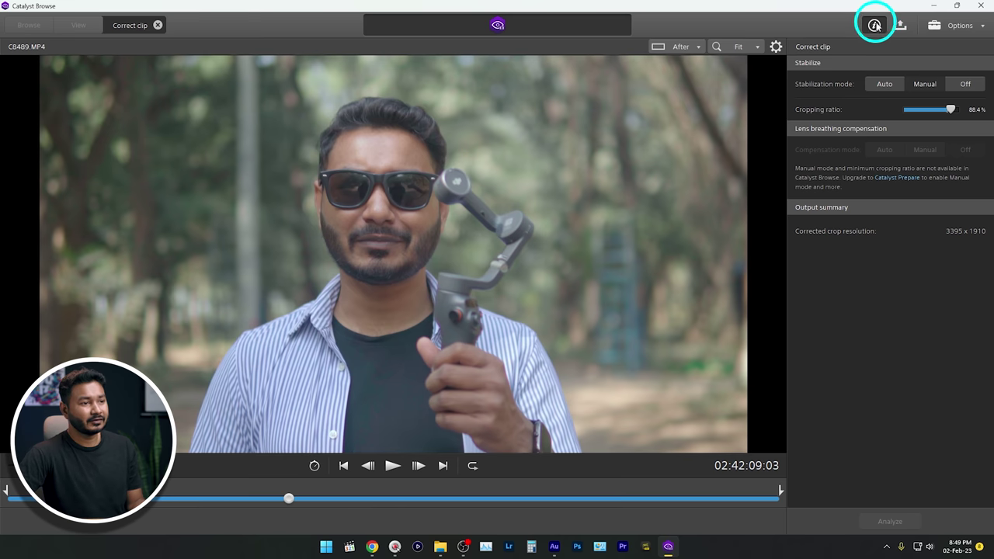
Choose the export destination folder in the export settings and start the export
left_click(898, 26)
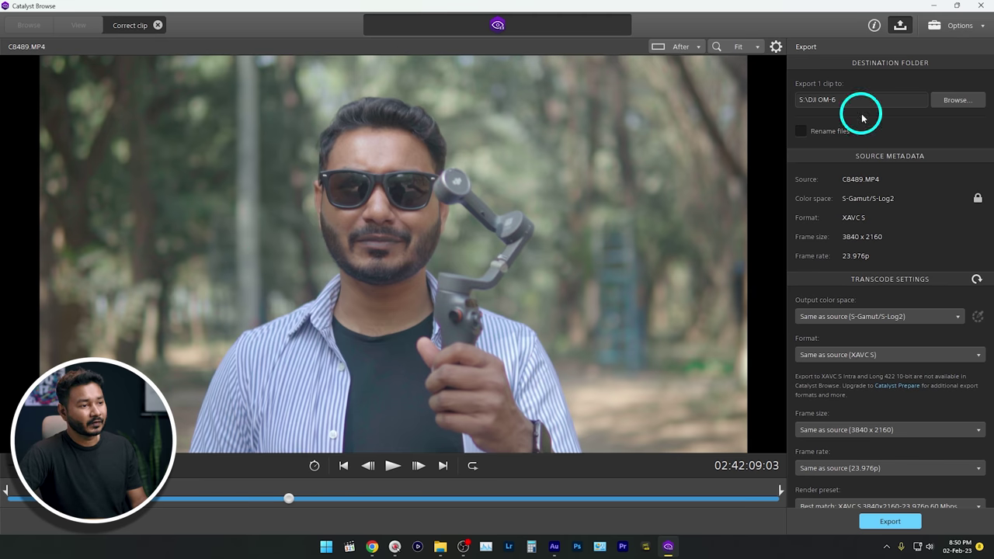
left_click(948, 100)
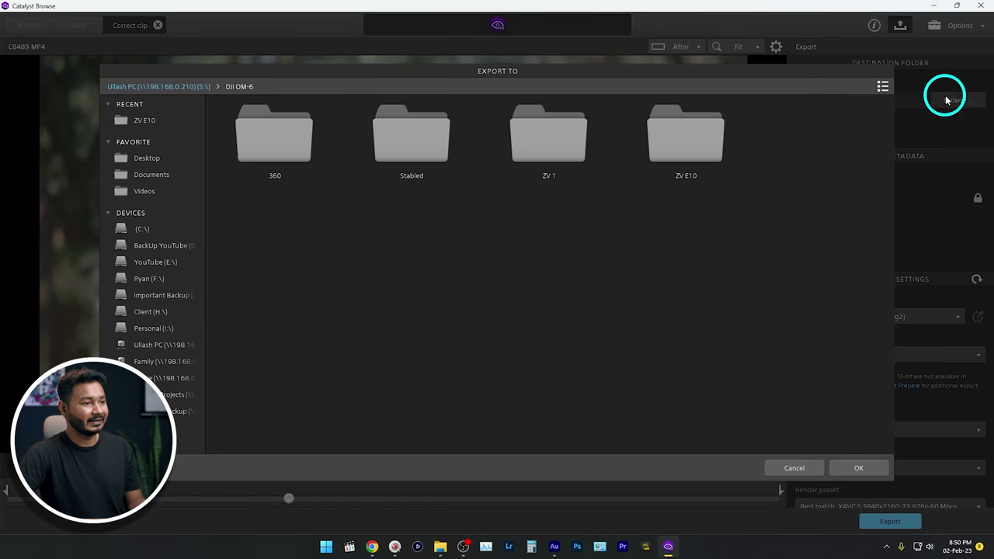
left_click(856, 469)
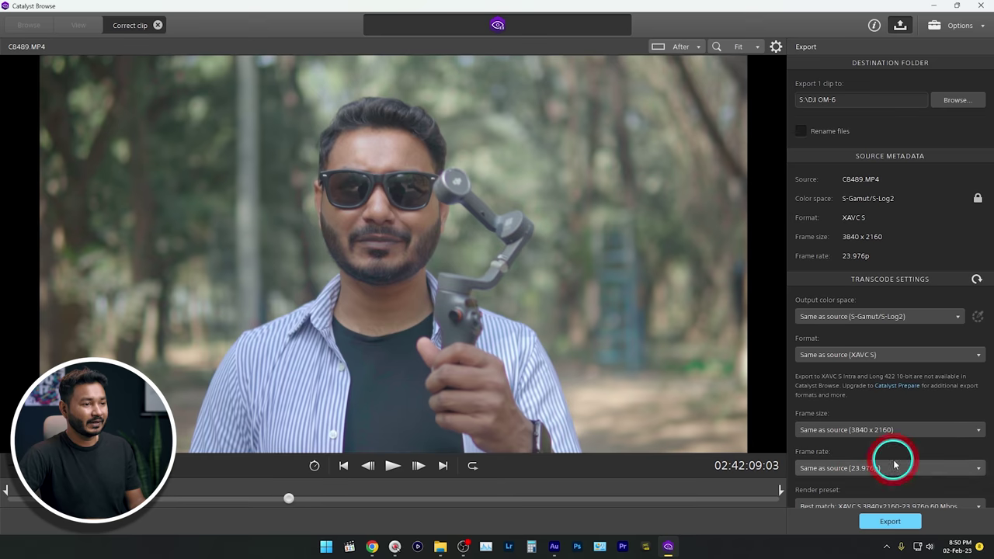
scroll(876, 217, "down", 2)
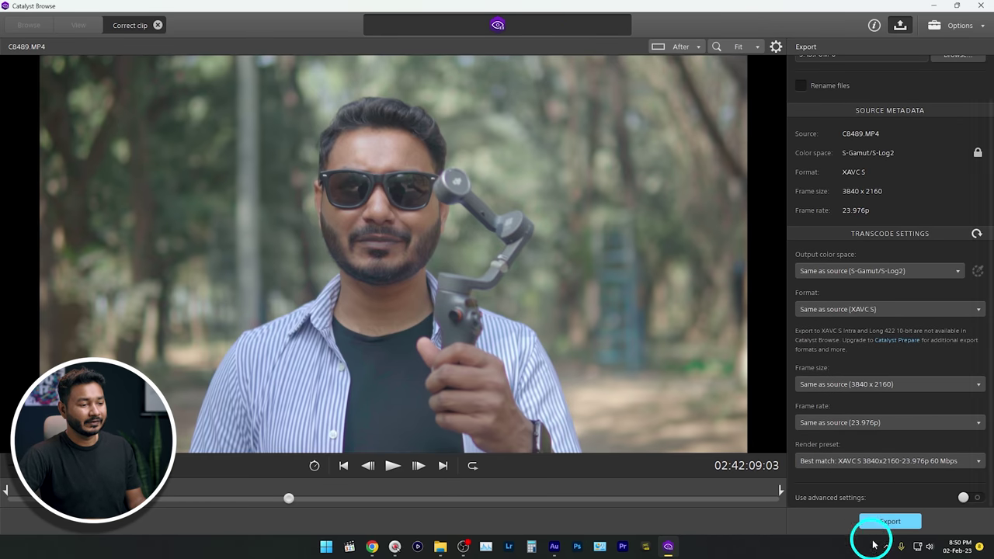
left_click(892, 528)
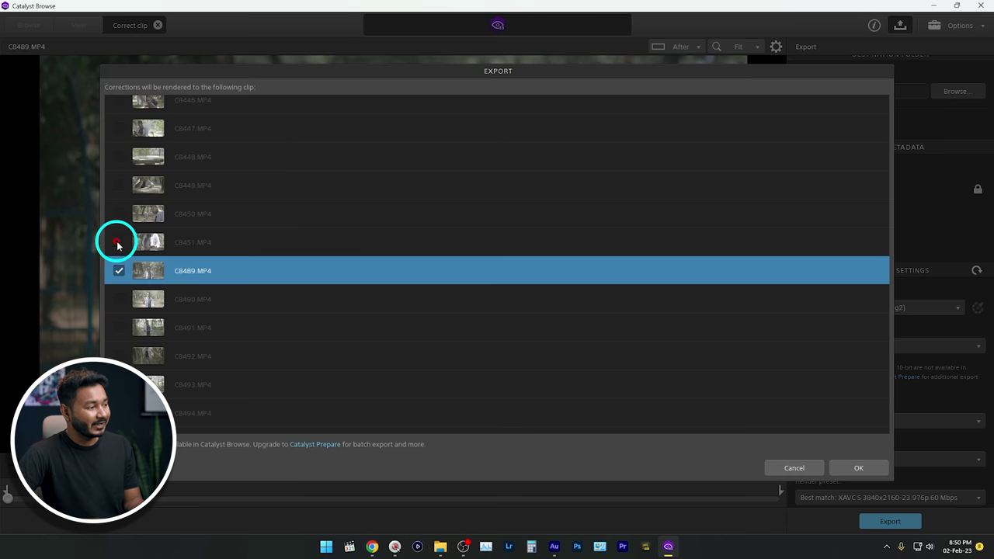
Keep C8489.MP4 ticked in the export list and confirm rendering
left_click(122, 271)
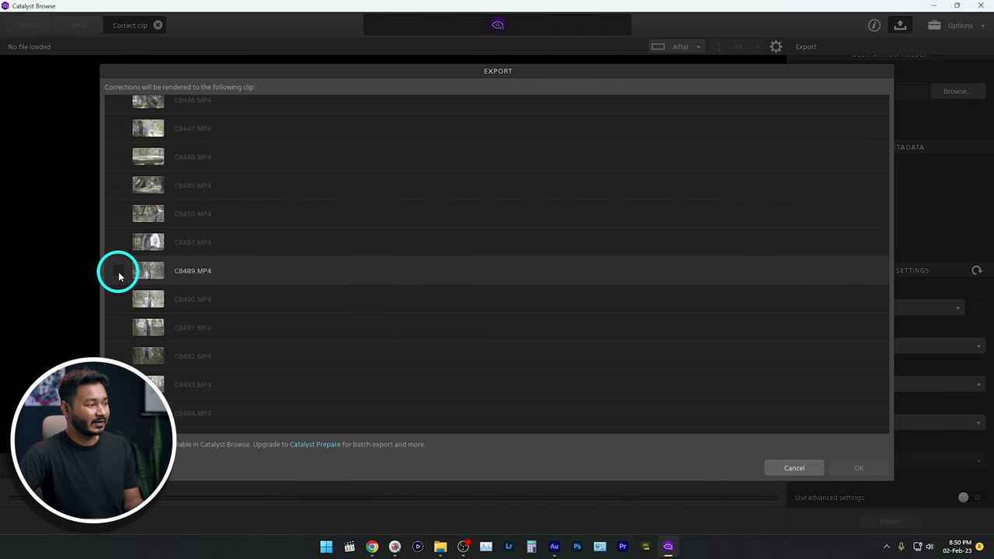
left_click(119, 272)
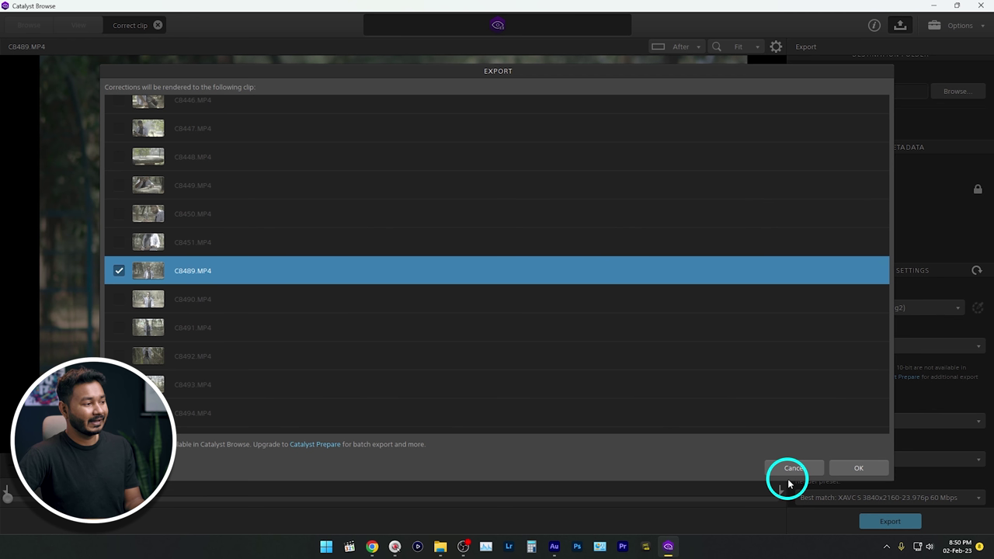
left_click(871, 469)
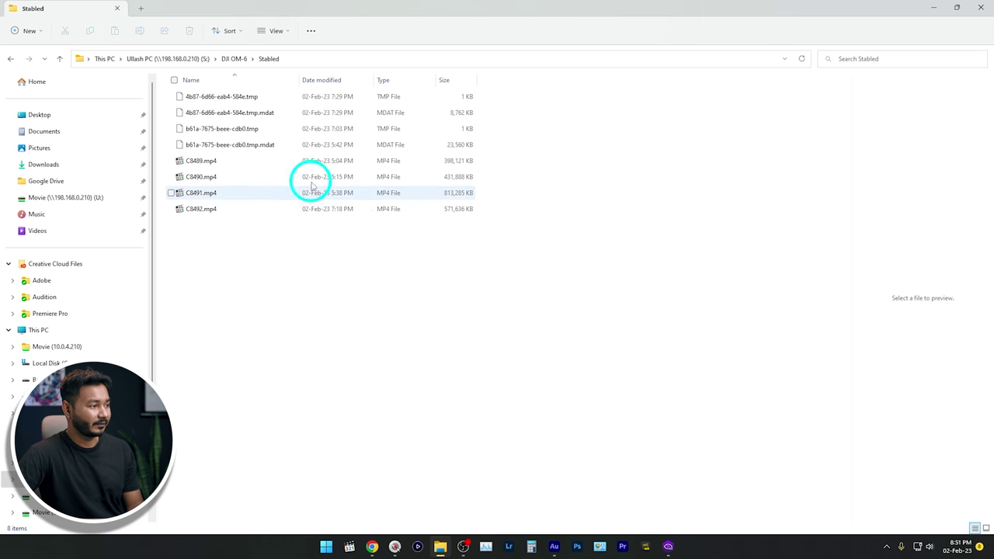
Play the exported C8489.mp4 in Media Player Classic, seeking to about 18 then 27 seconds
left_click(188, 161)
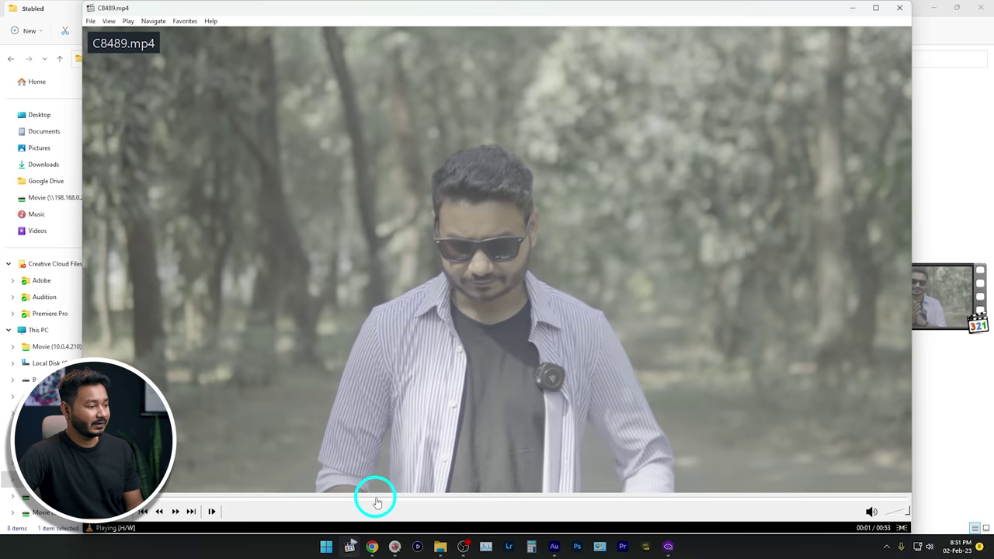
left_click(376, 498)
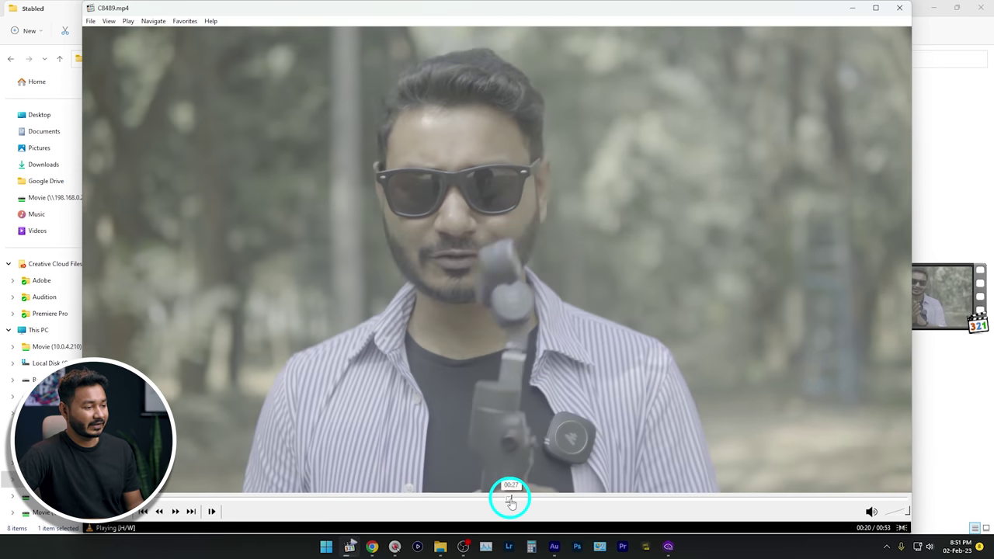
left_click(521, 499)
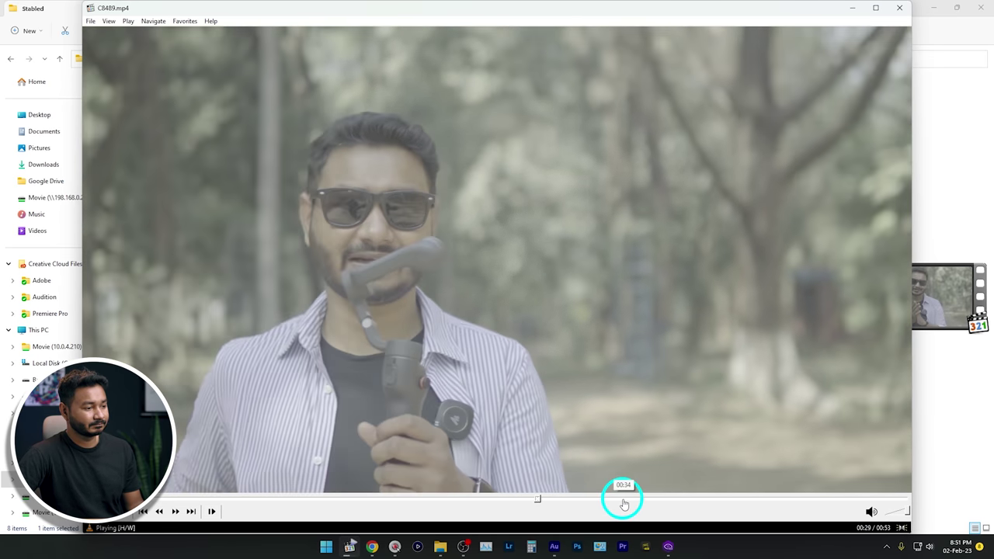